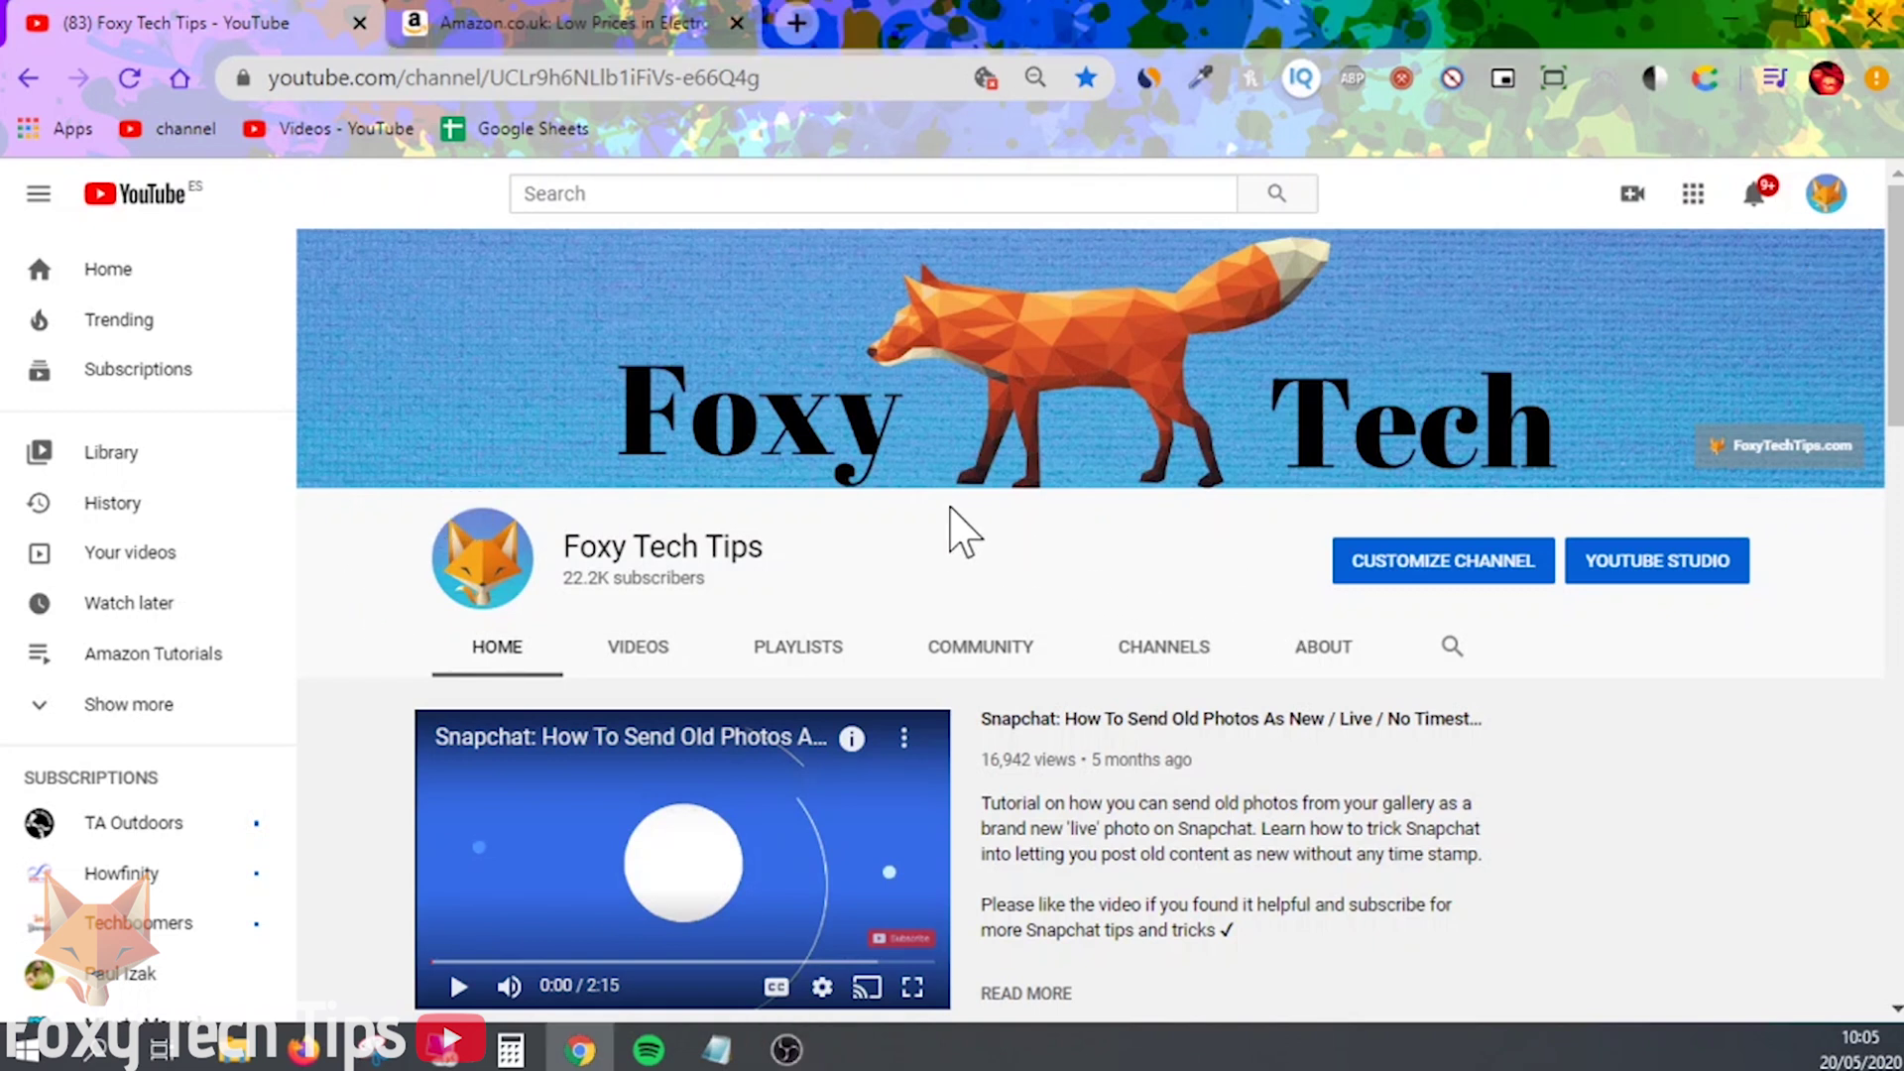
Switch to the Amazon.co.uk tab and reload its home page
click(562, 24)
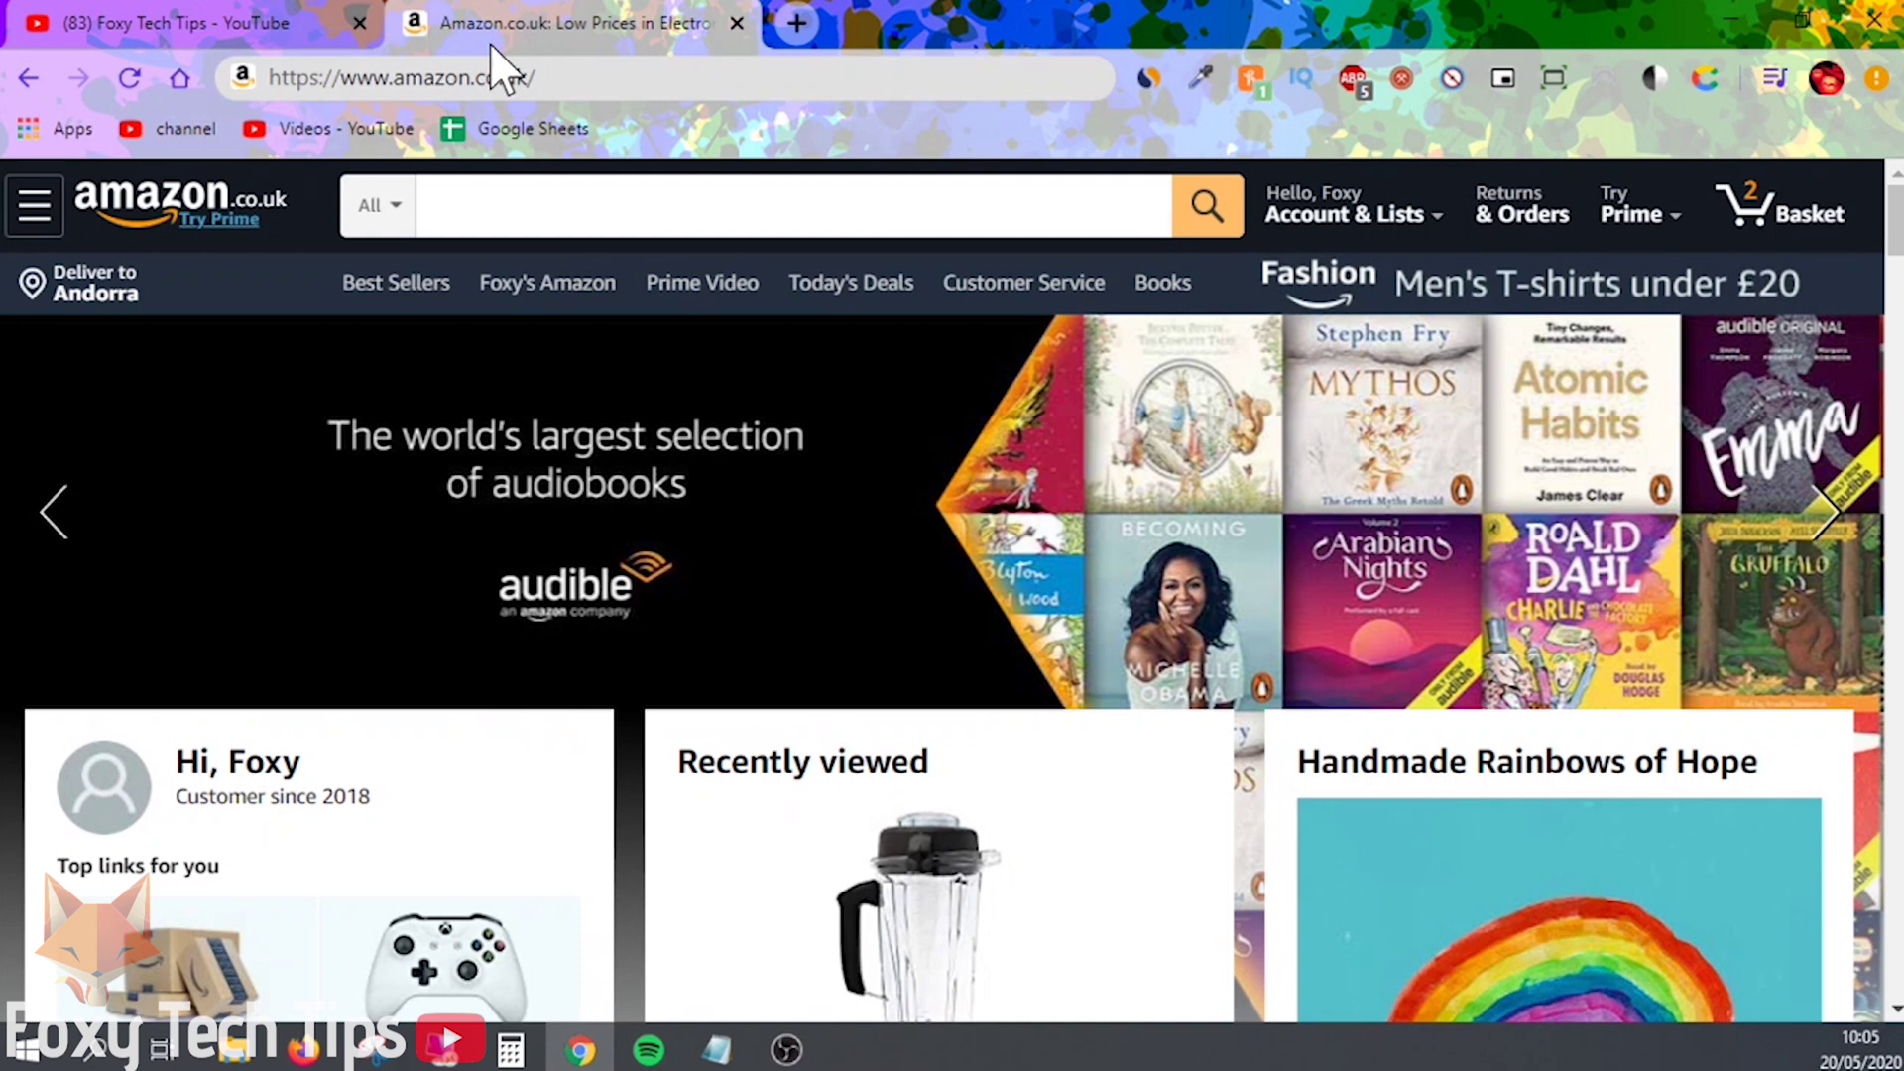
click(182, 216)
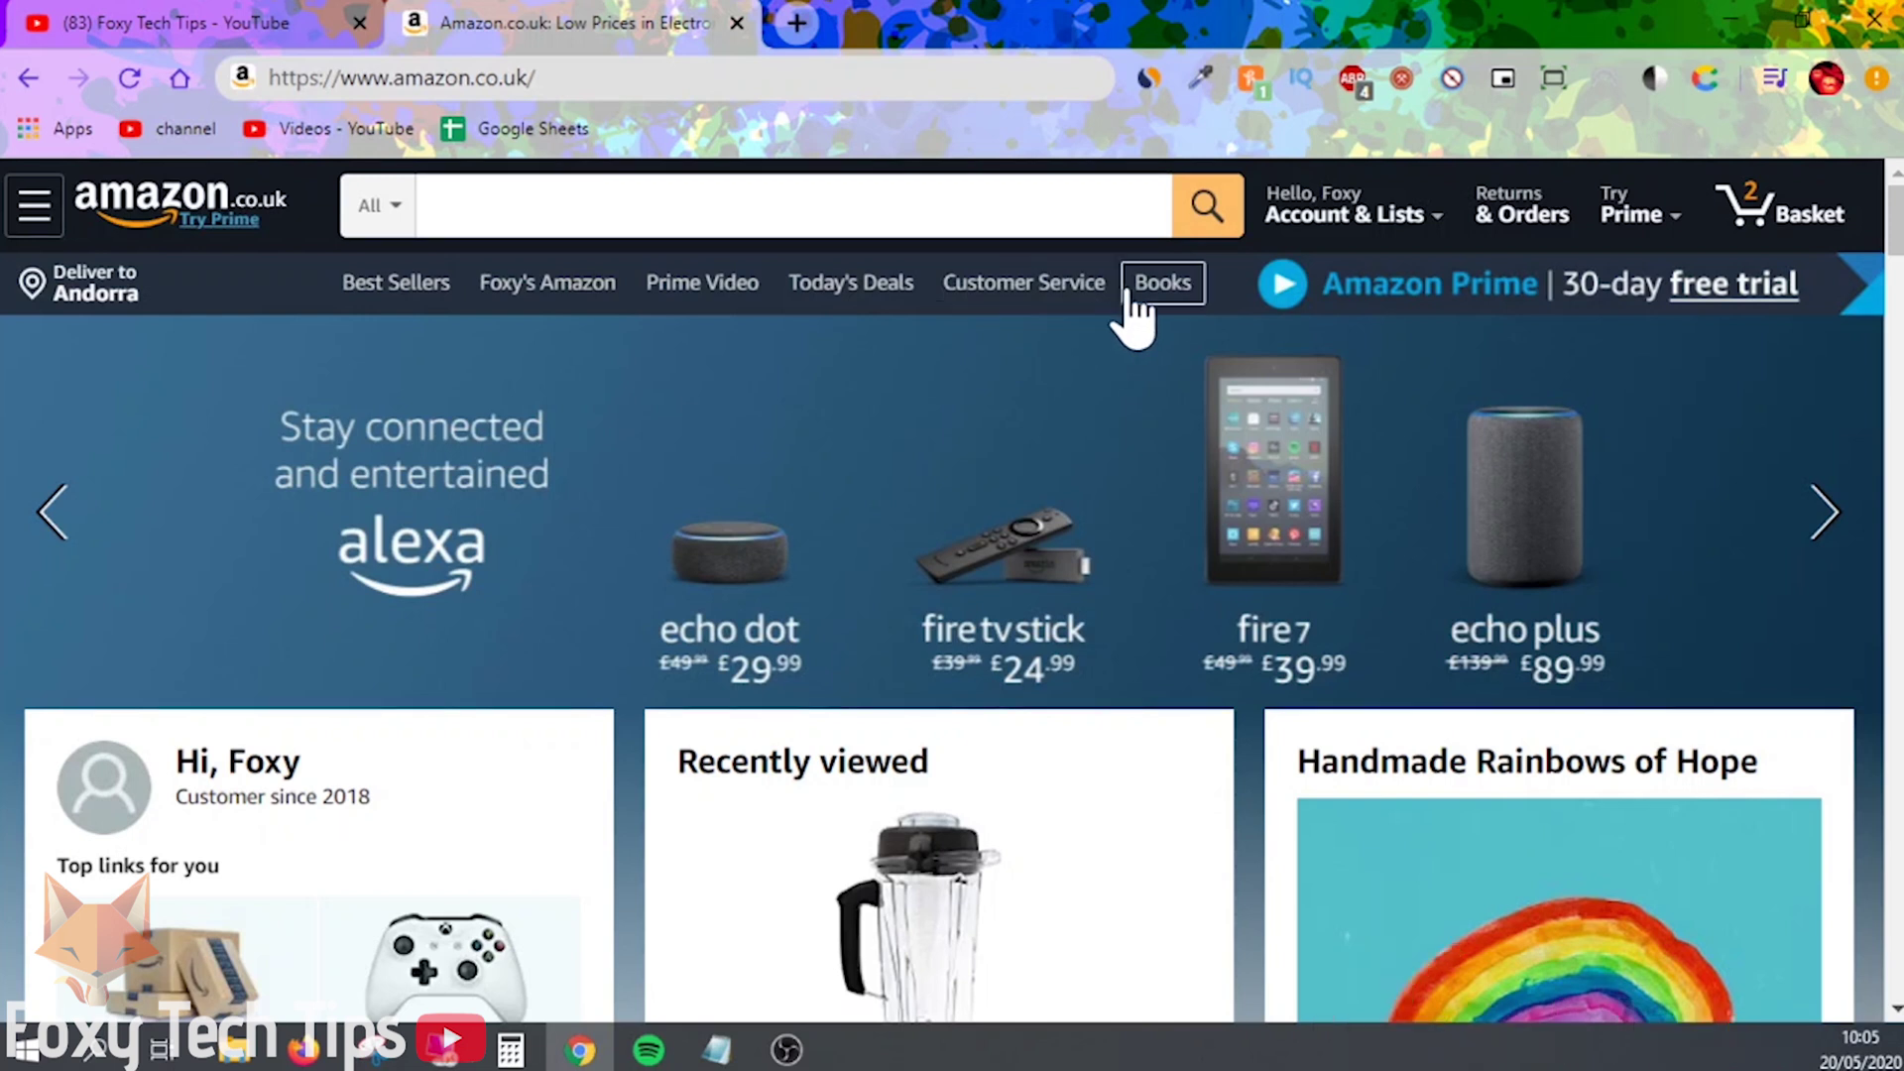
mouse_move(1347, 206)
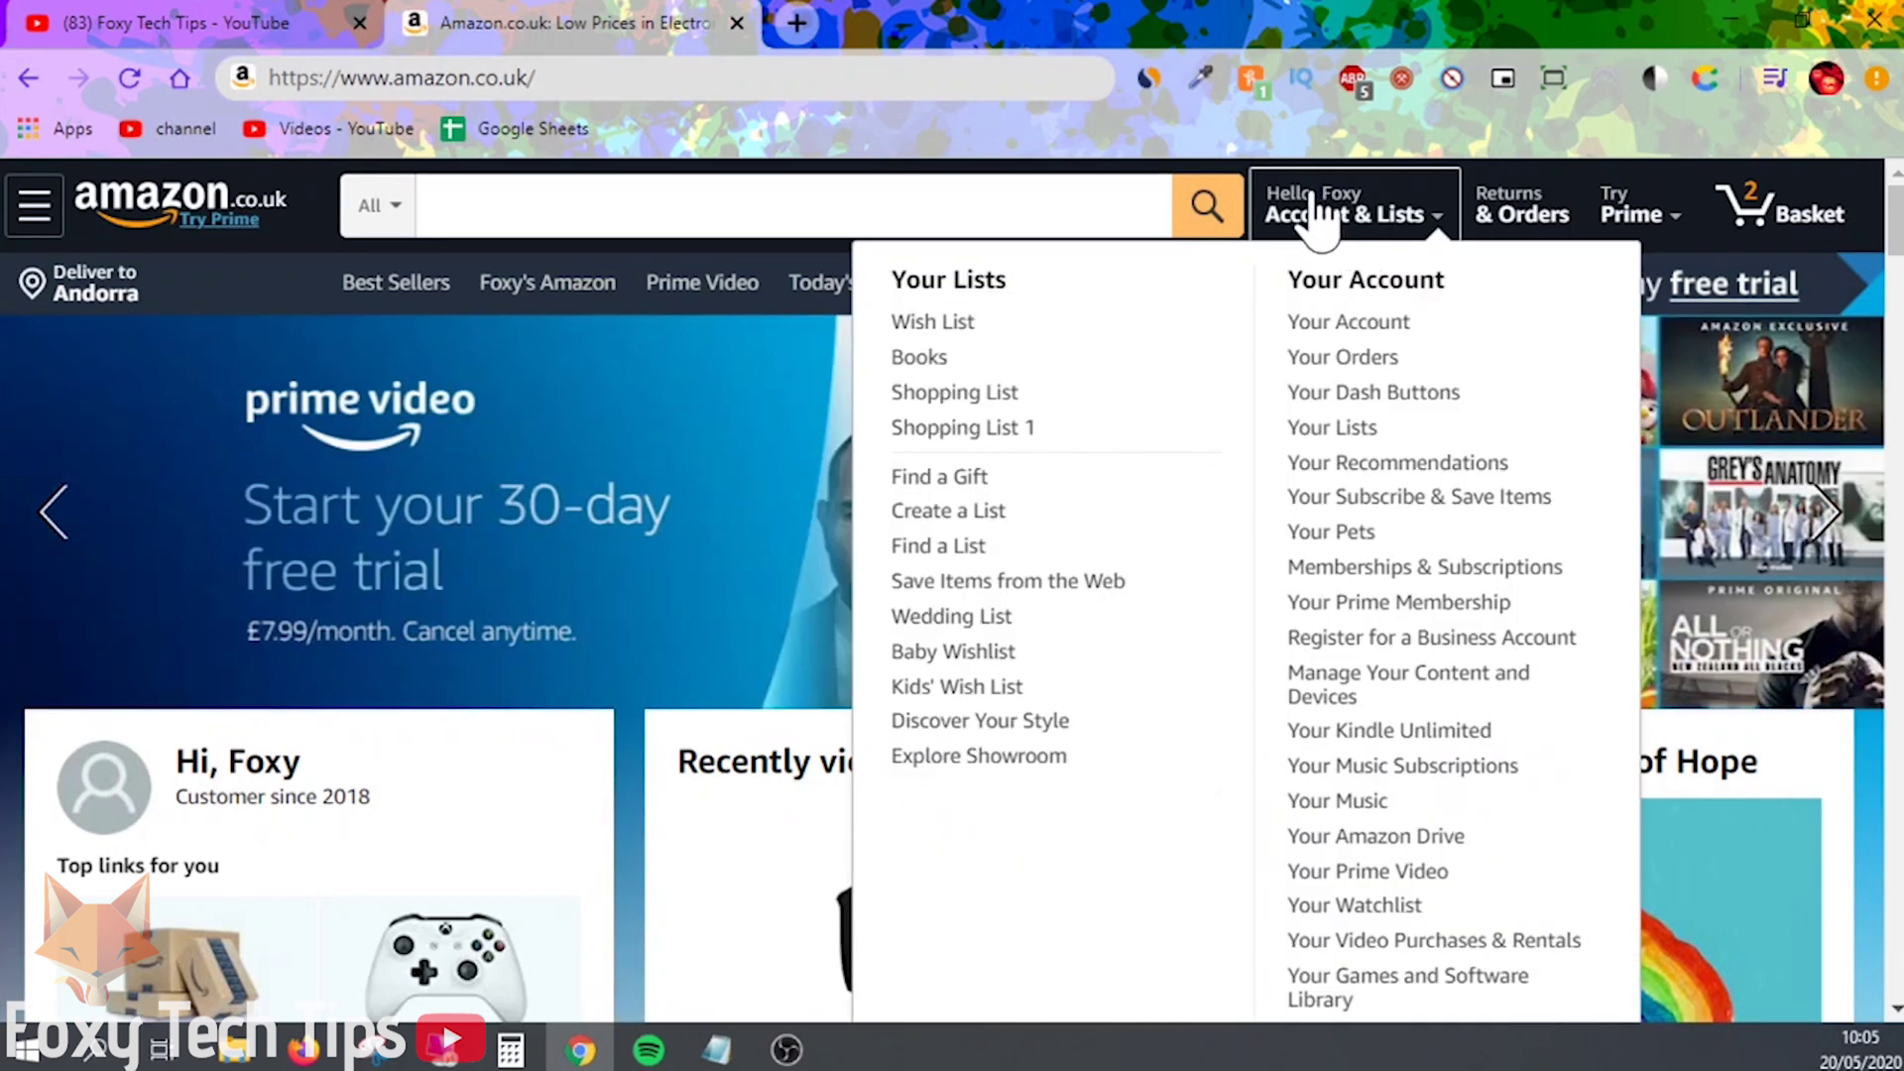
Go from Your Account to Your Orders to see the February 2020 order history
click(1318, 218)
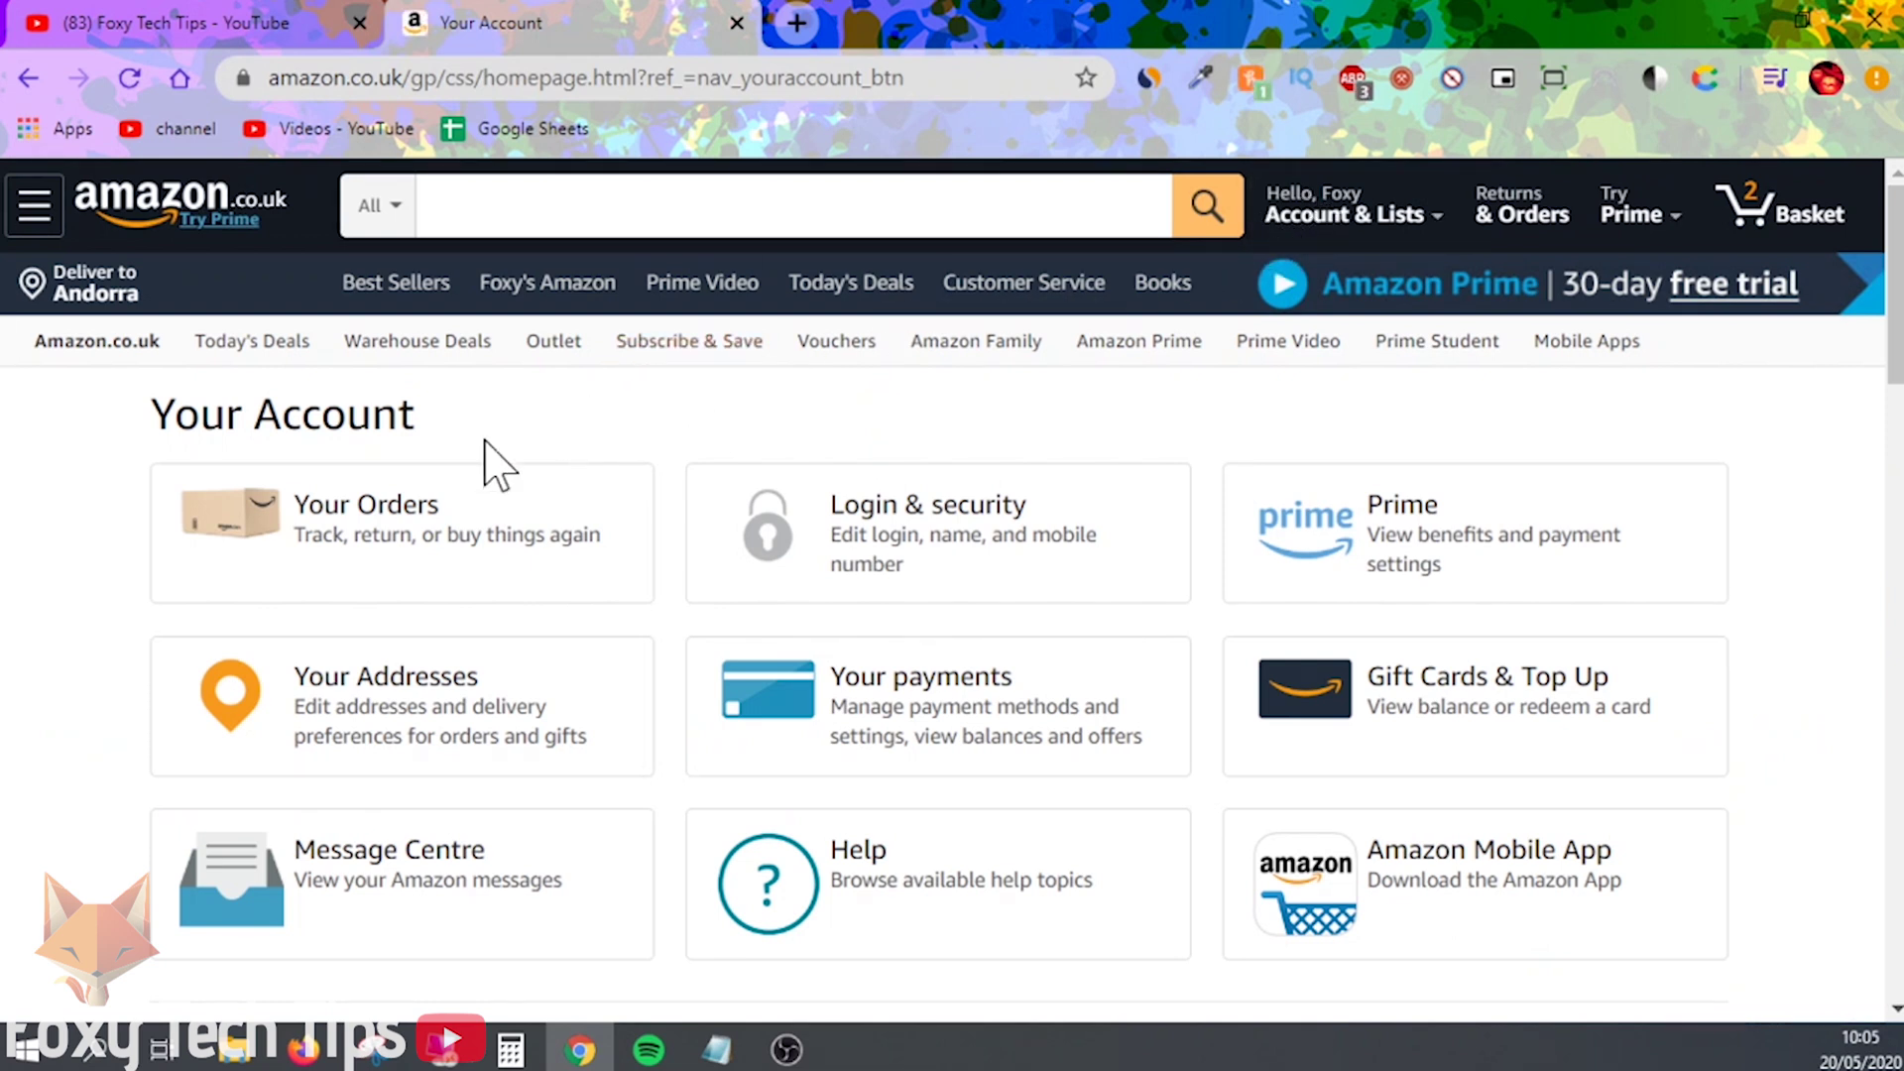
click(294, 574)
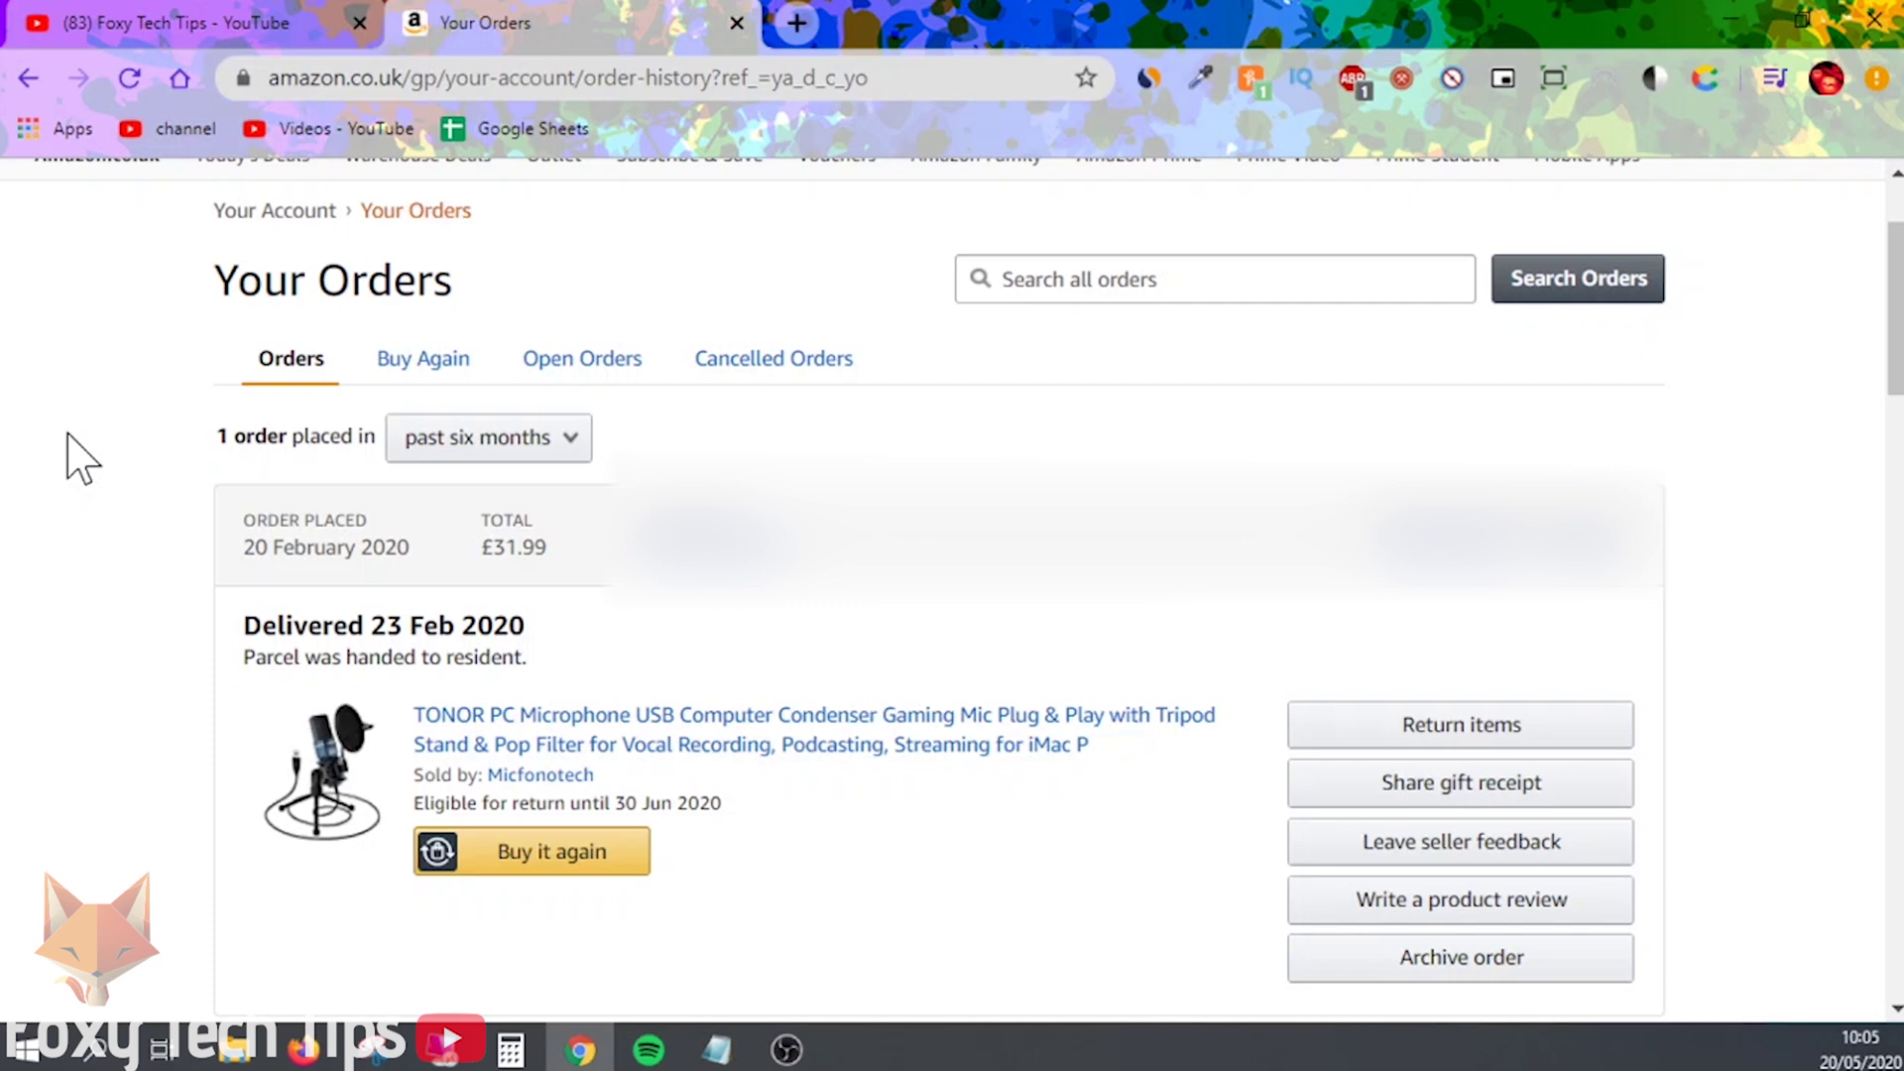
Leave the 'past six months' filter unchanged and start archiving the TONOR microphone order
click(406, 473)
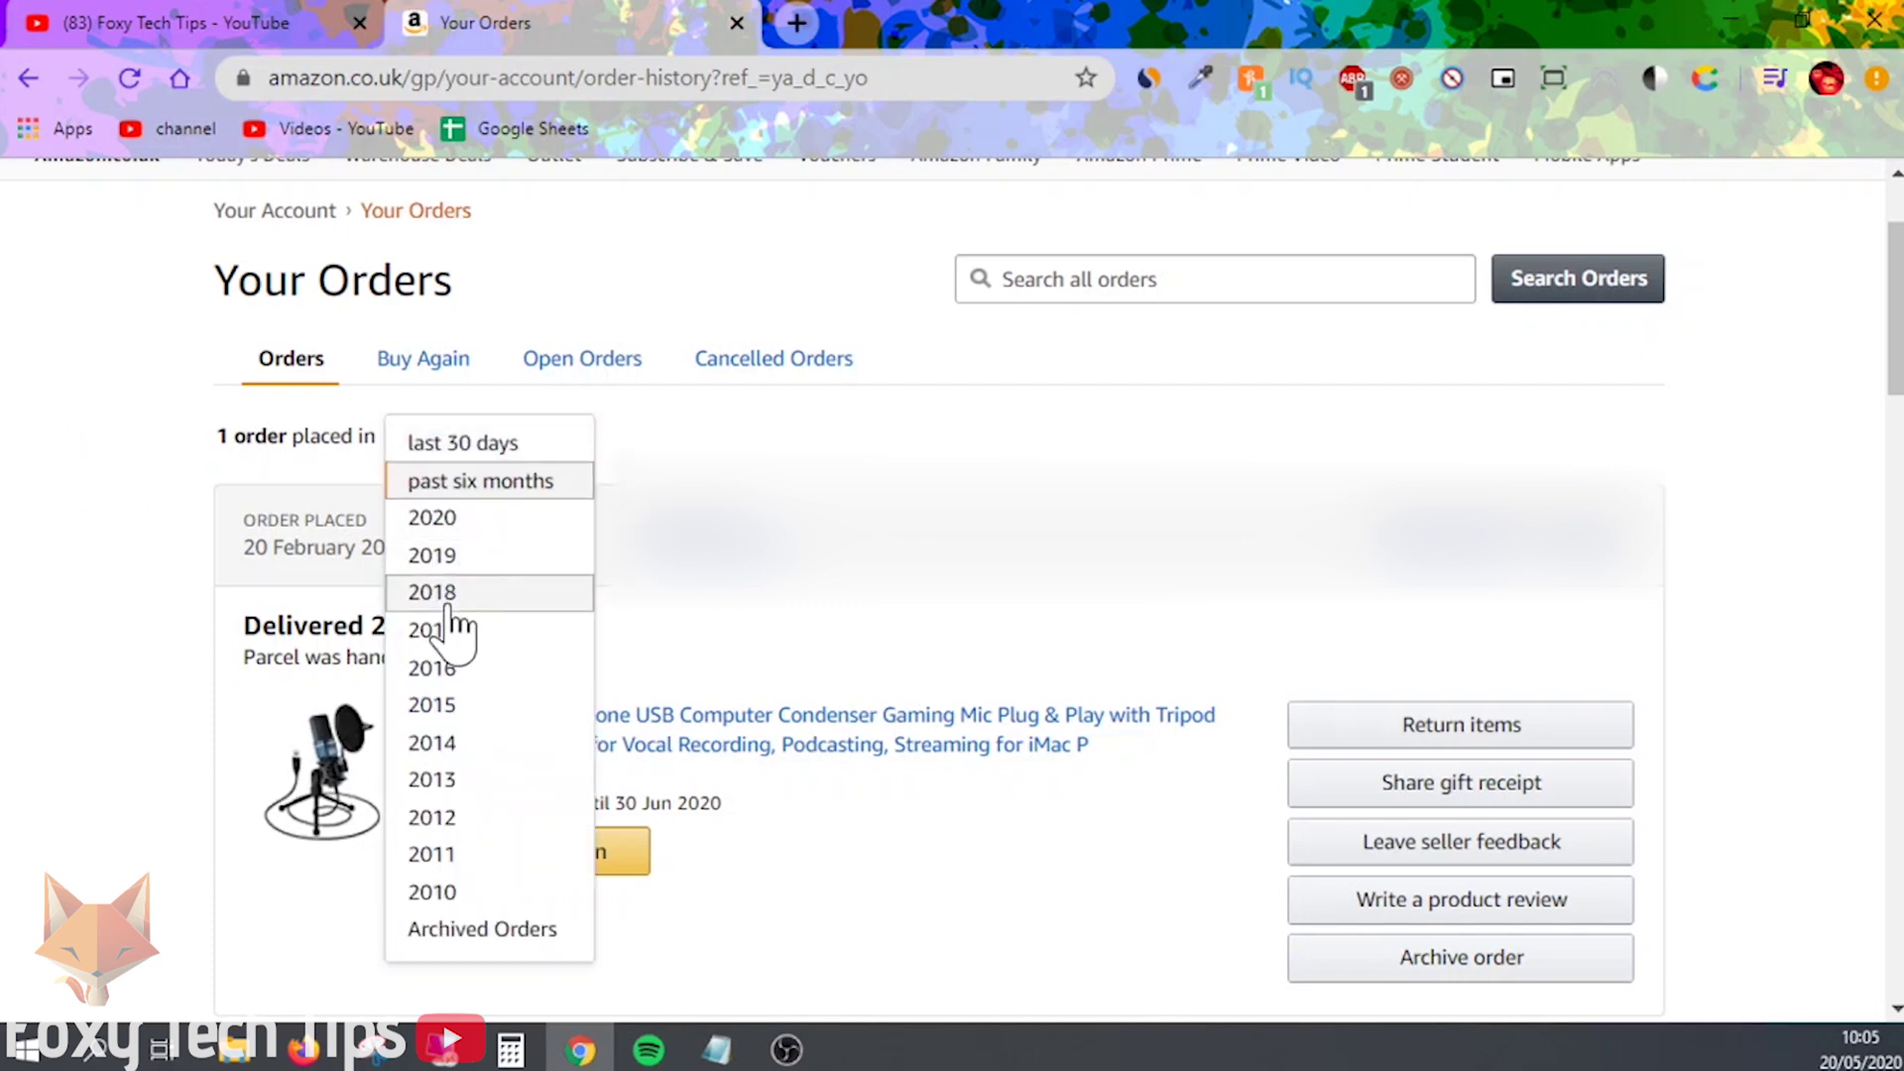
click(750, 457)
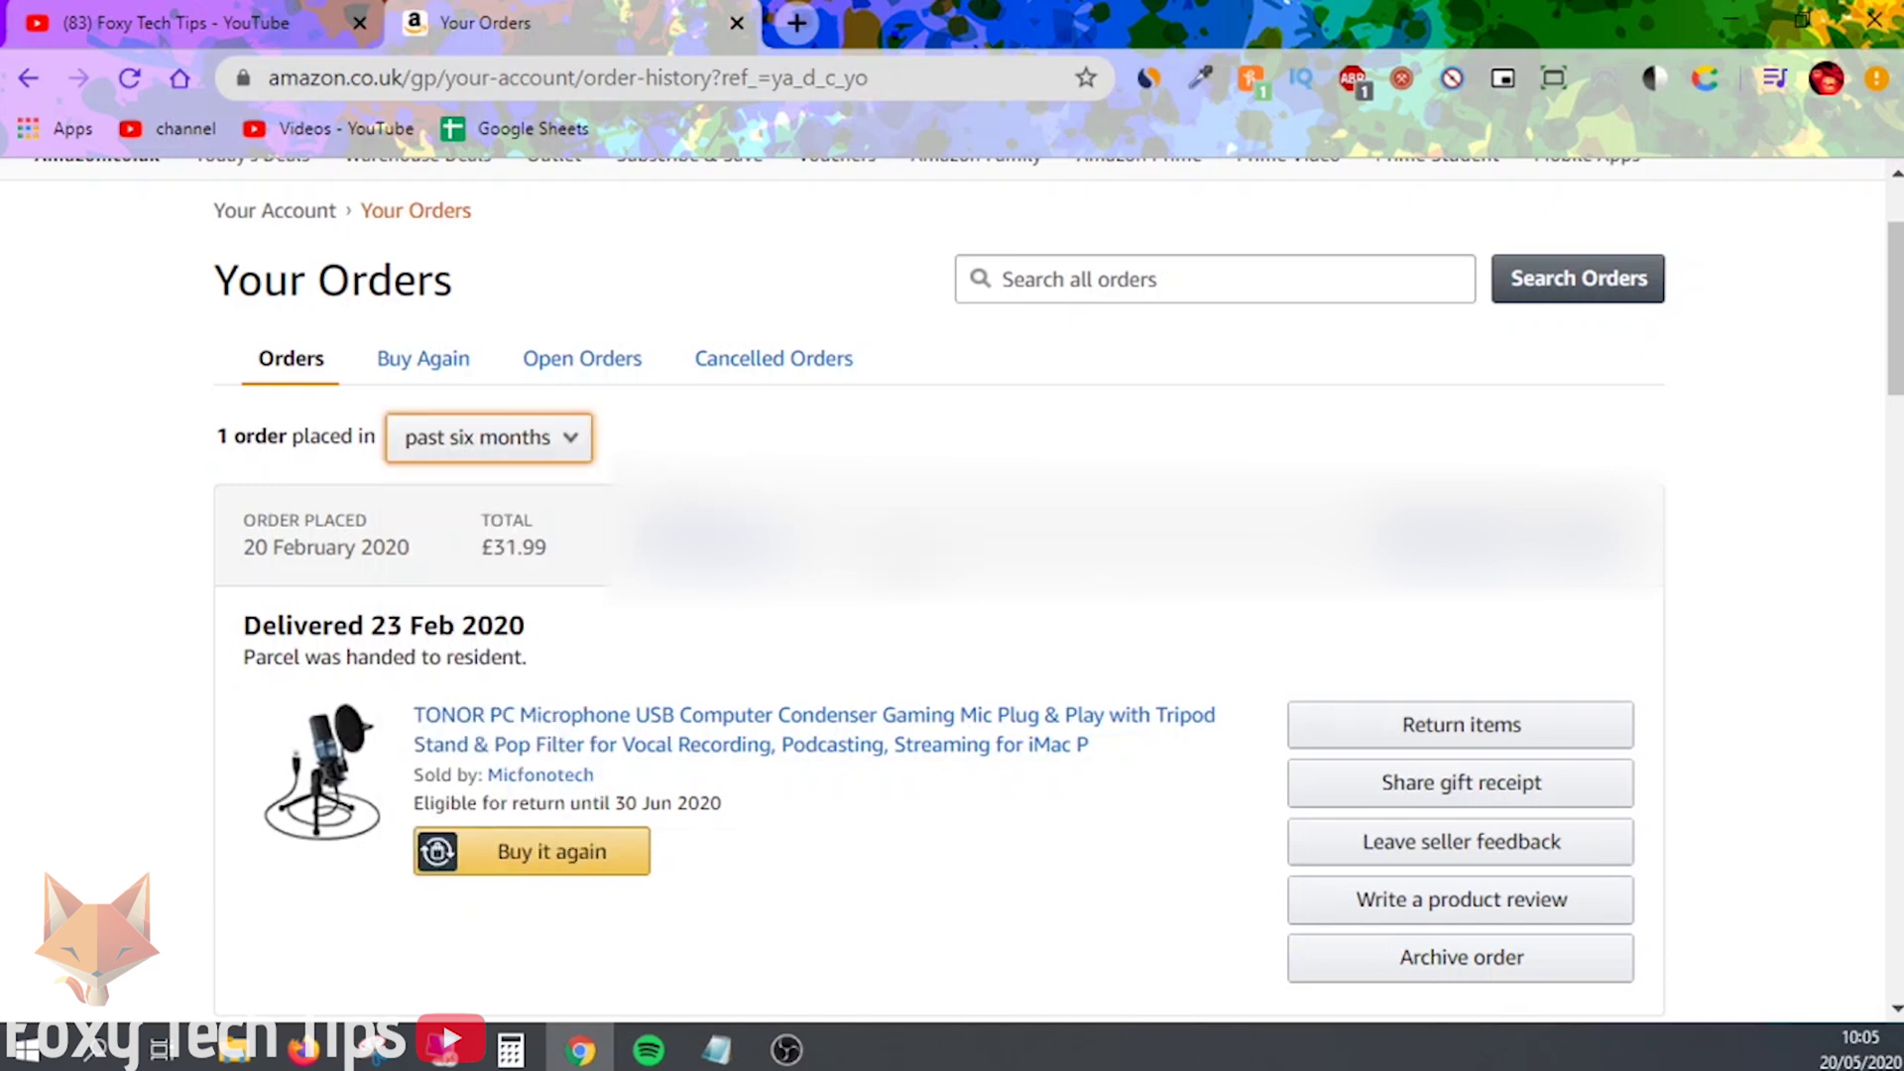
click(1413, 959)
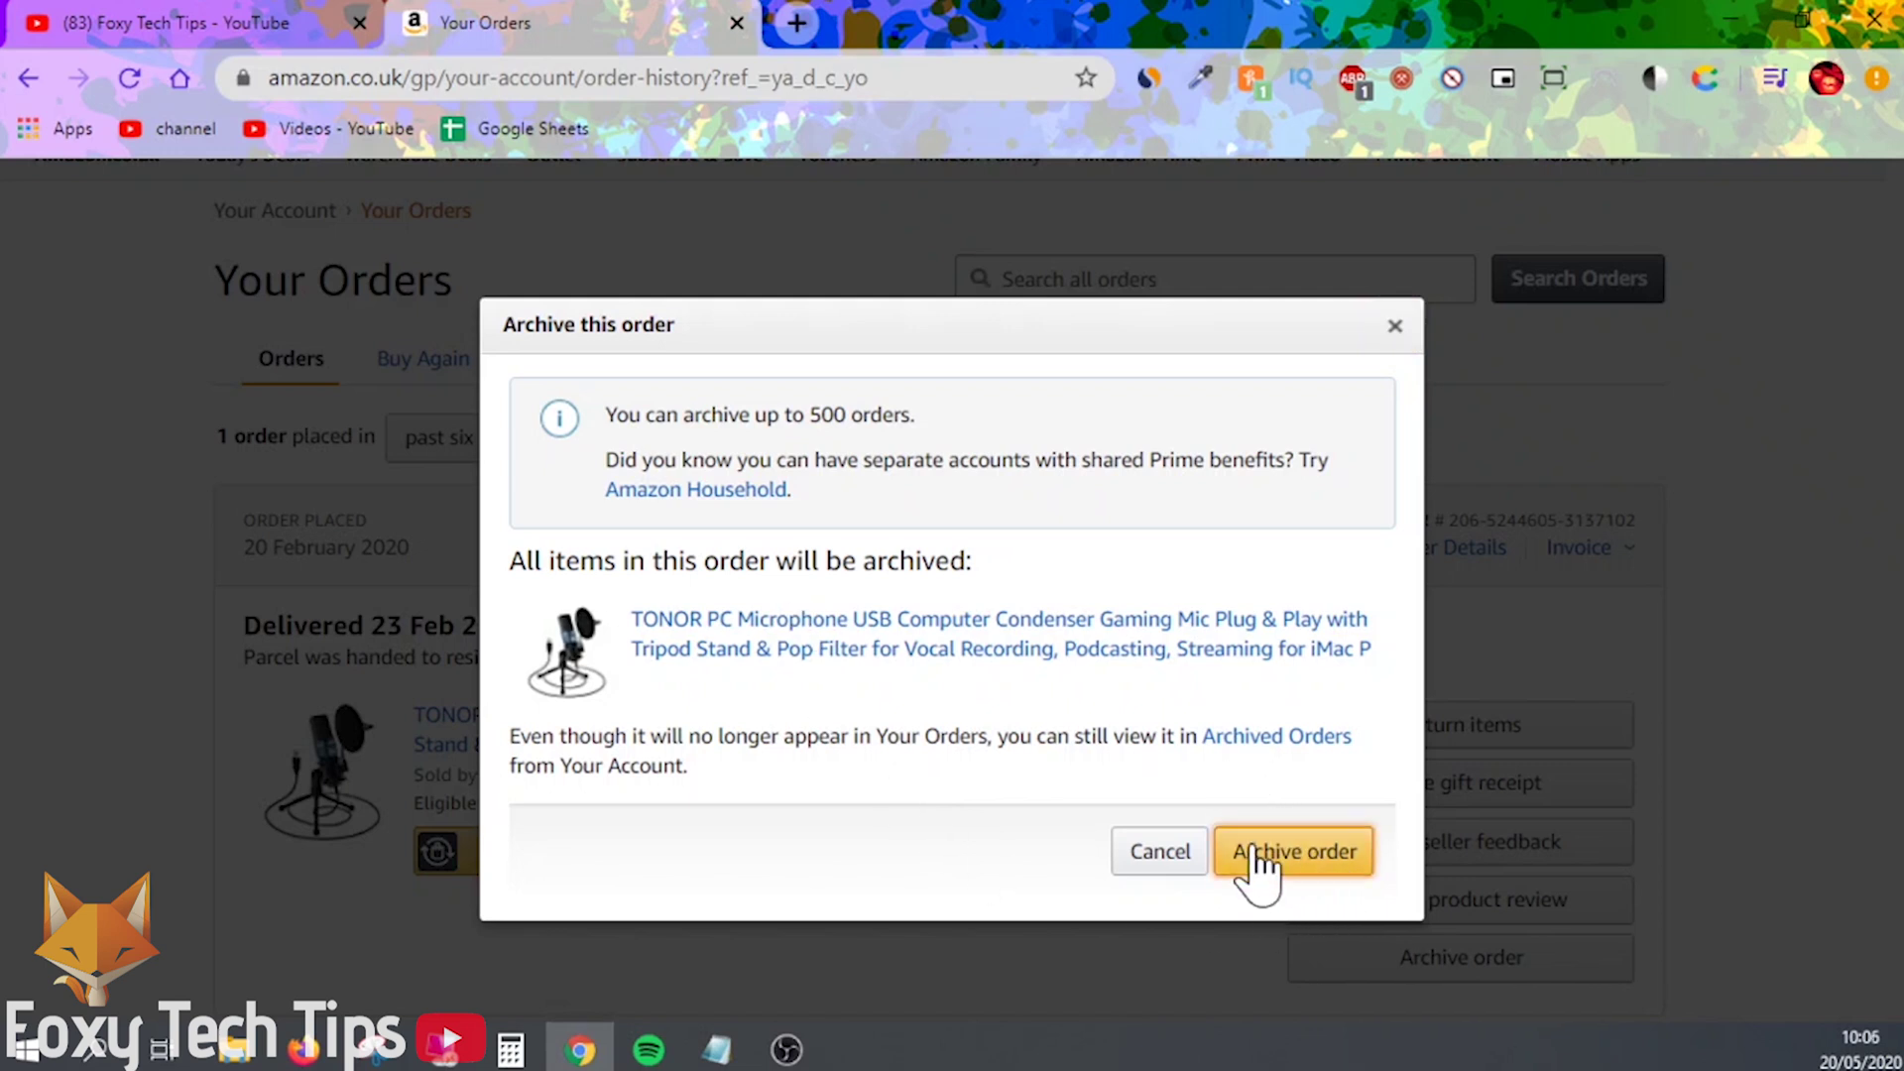
Confirm archiving the TONOR microphone order in the 'Archive this order' dialog
click(1264, 852)
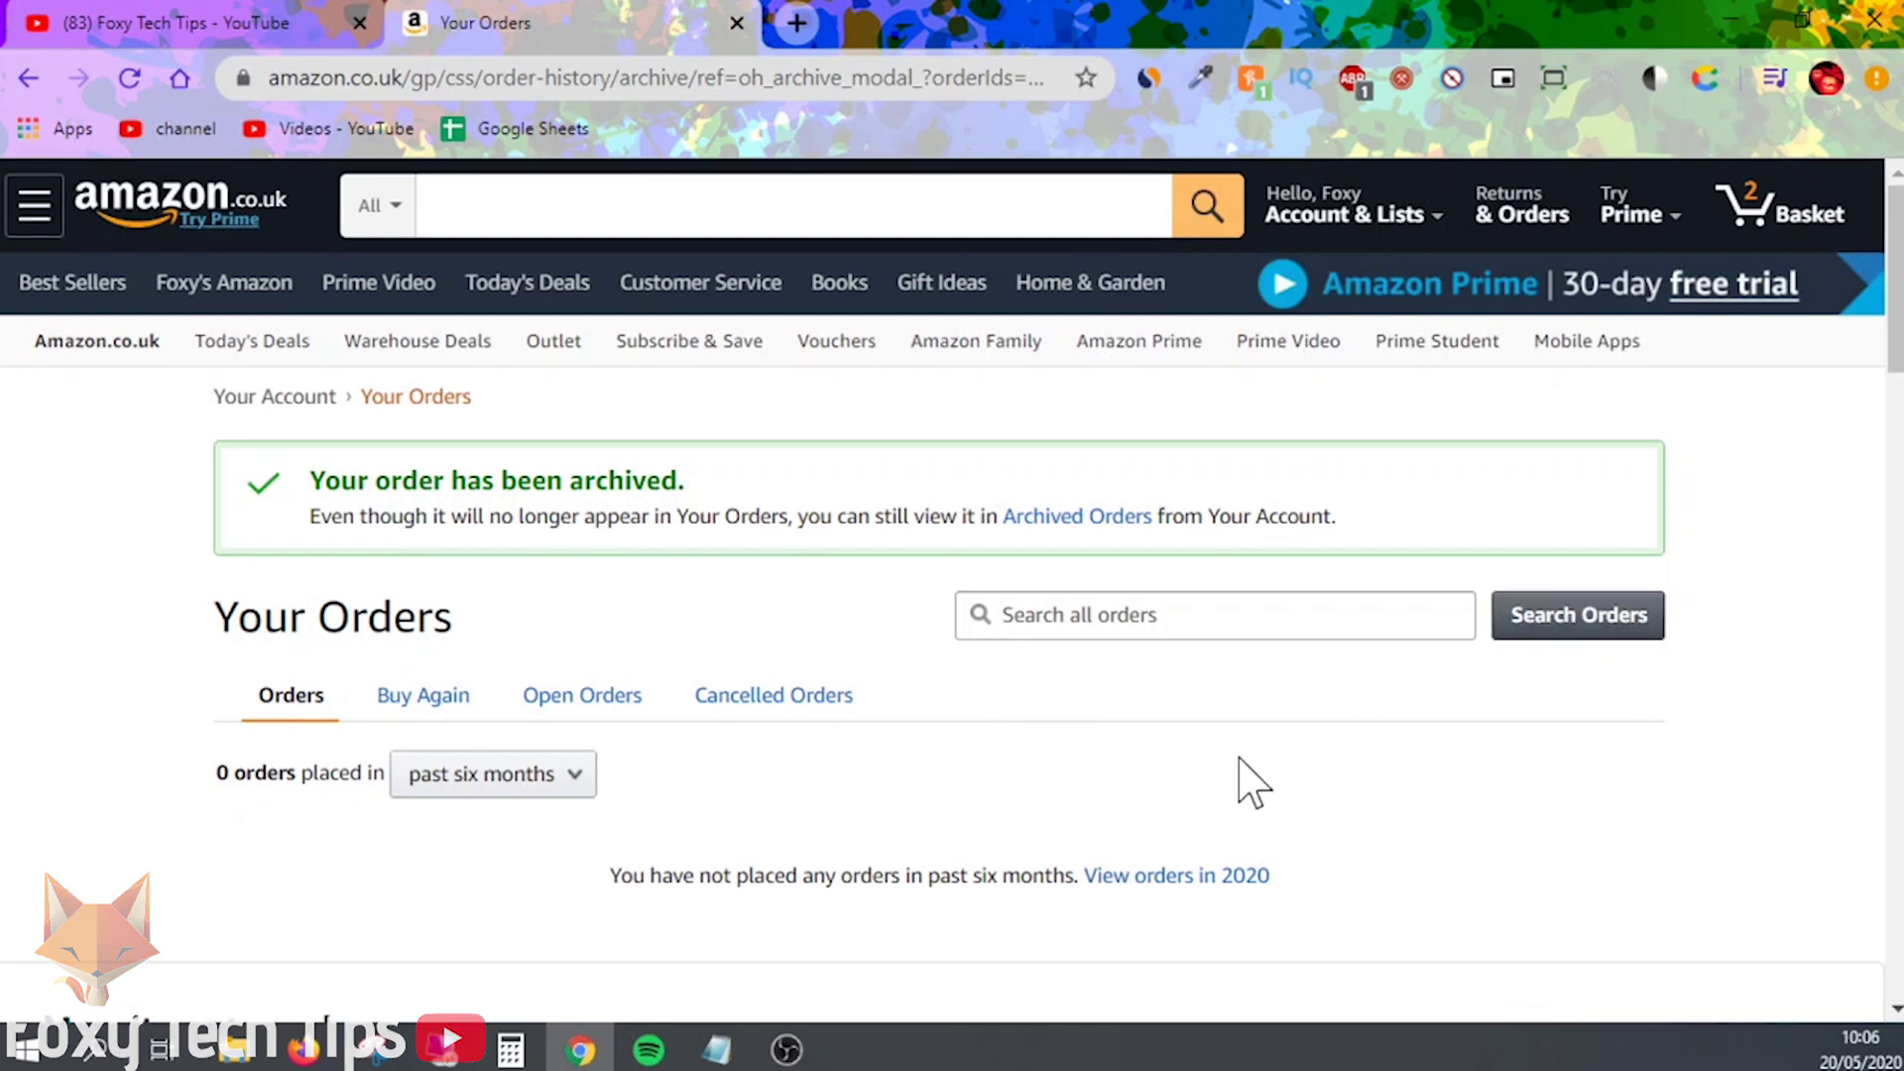
Go back to Your Account and scroll to Ordering and shopping preferences
click(1343, 213)
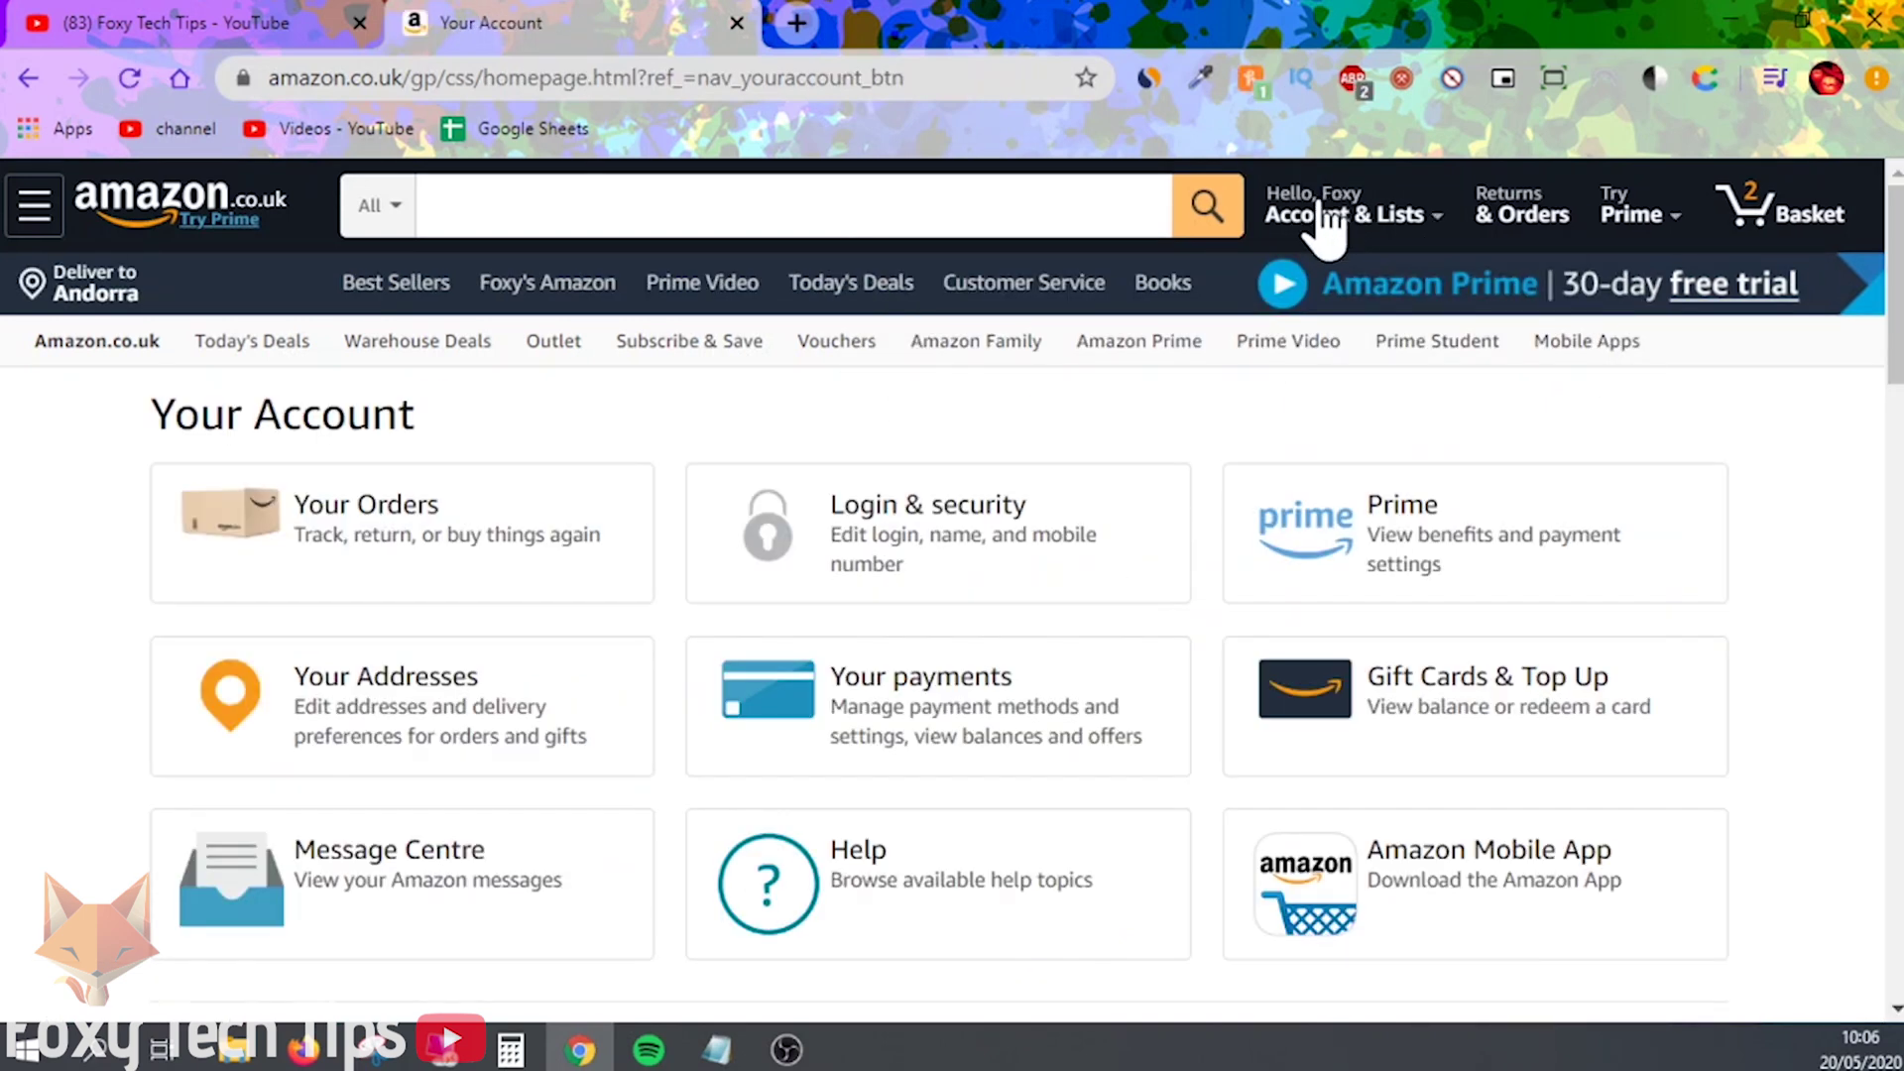
scroll(413, 744, down, 1)
scroll(417, 743, down, 2)
scroll(415, 743, down, 3)
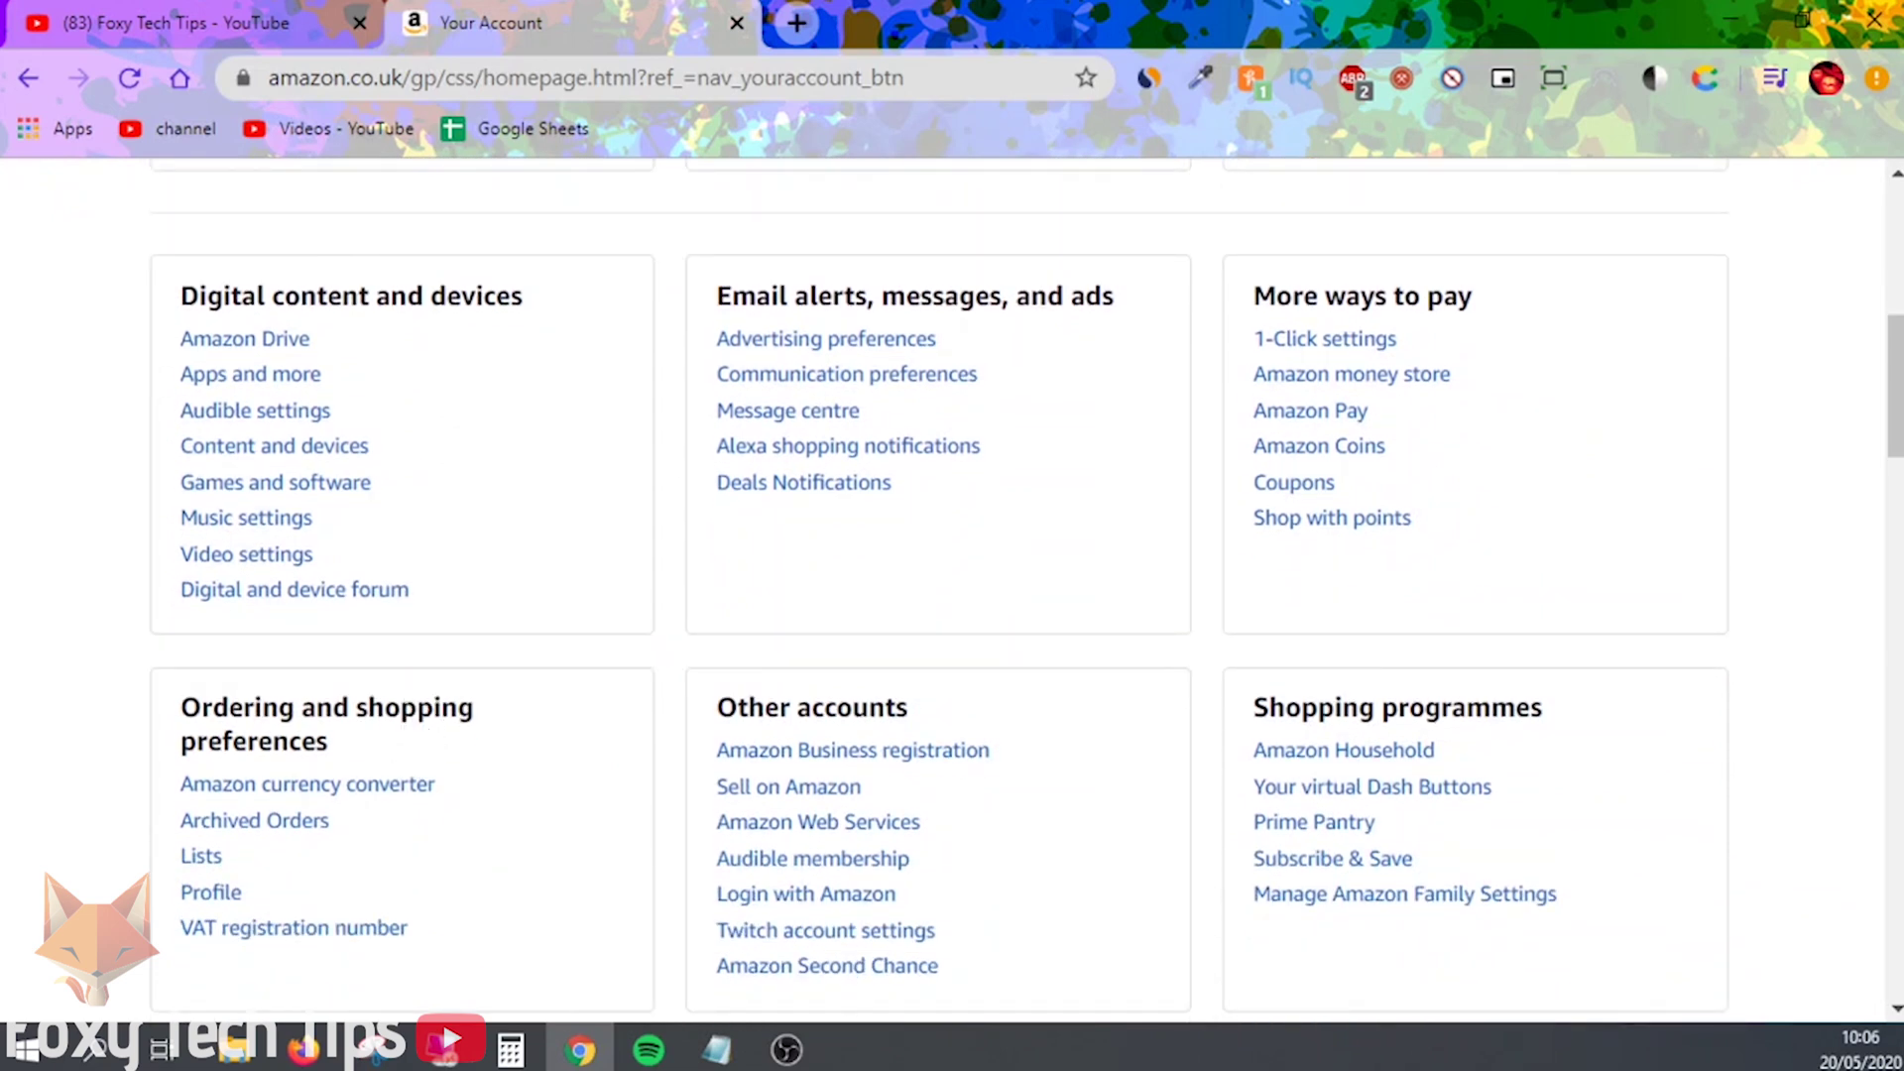
drag(180, 697, 330, 745)
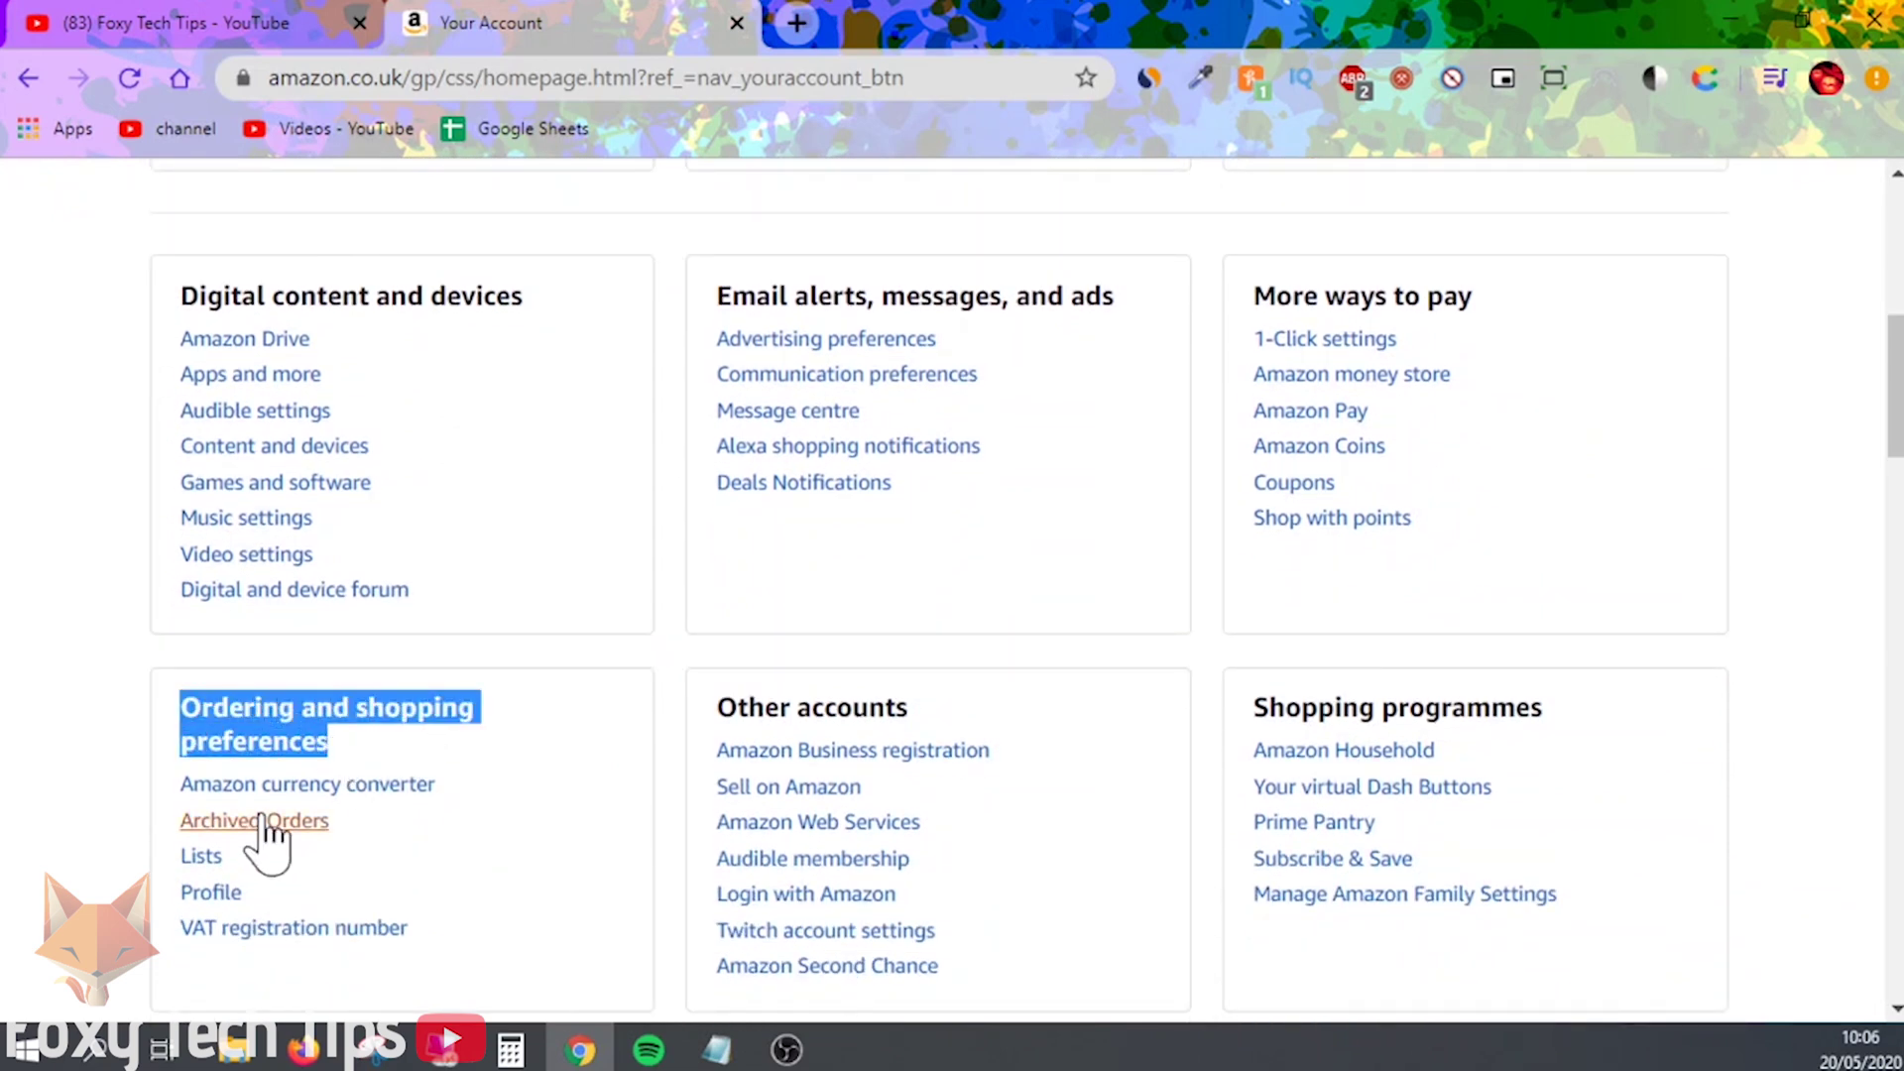
Open Archived Orders to see the two archived orders, including the TONOR microphone
click(212, 826)
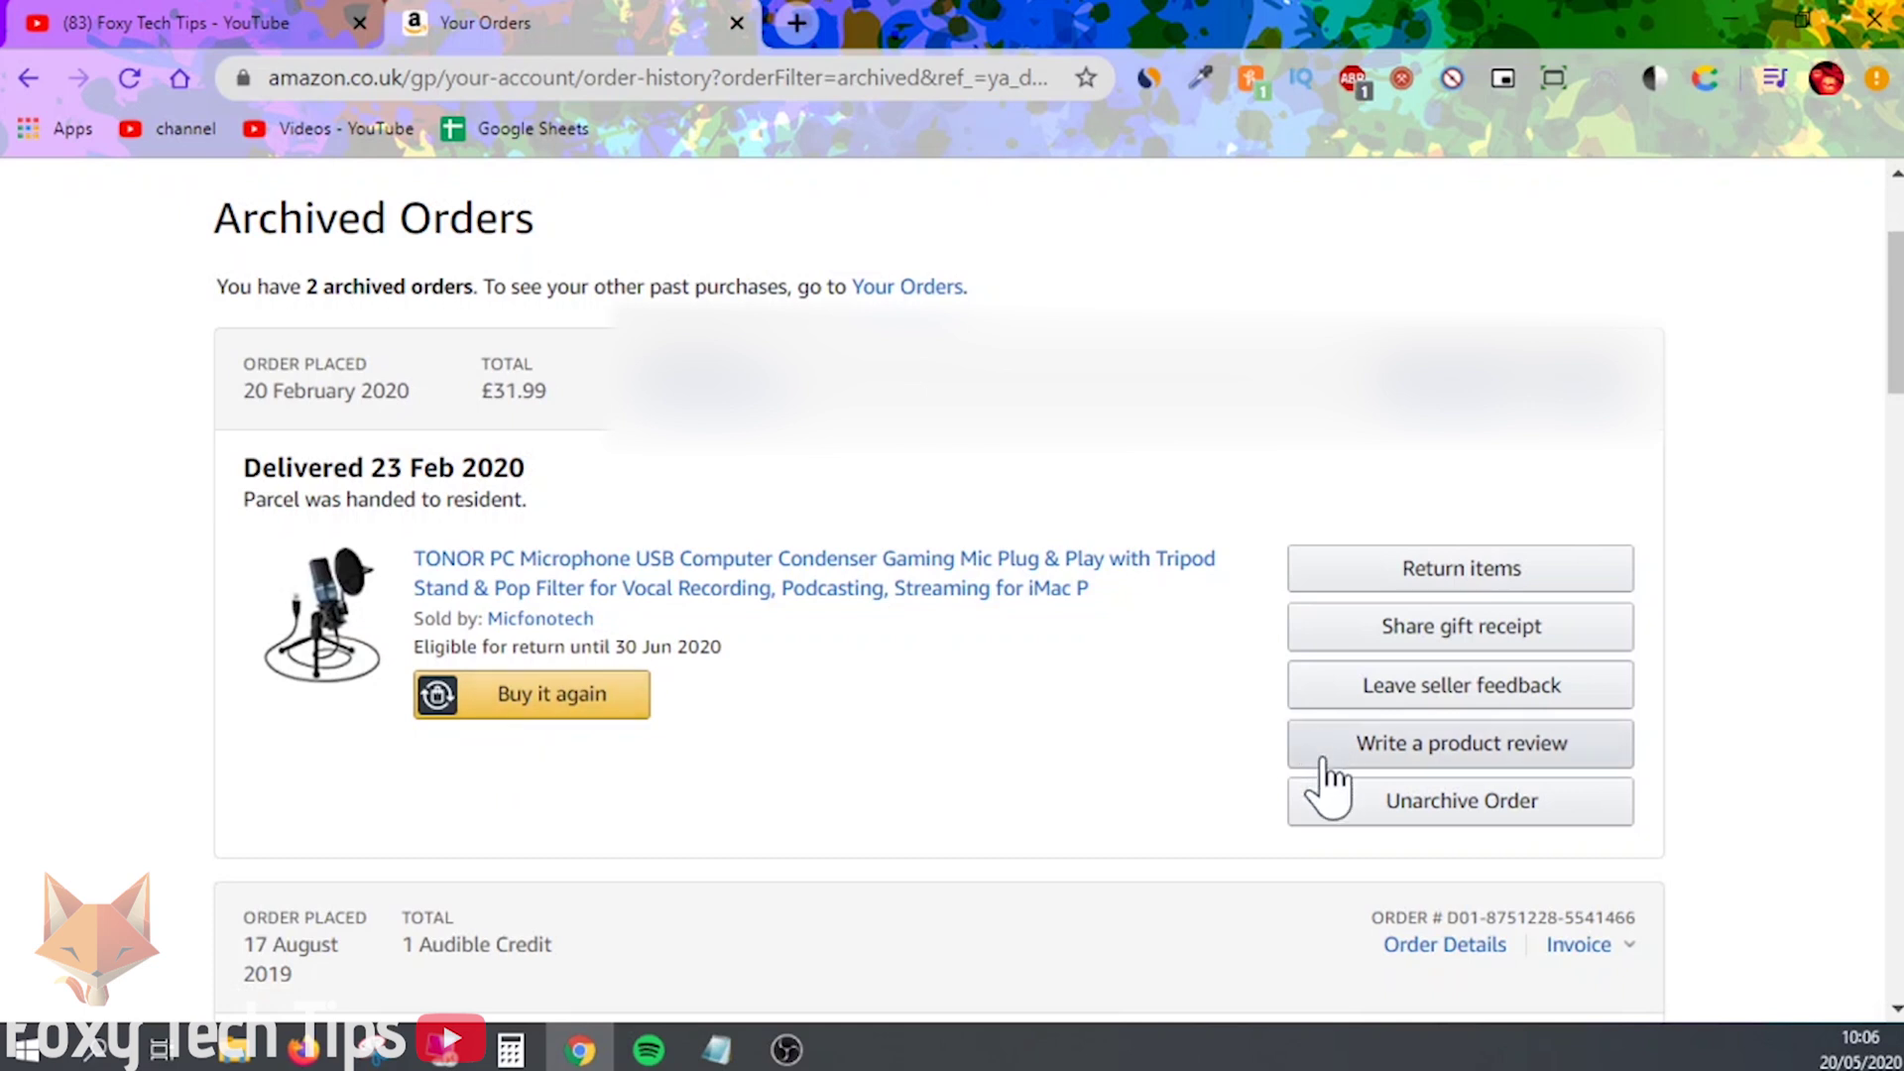
click(1375, 811)
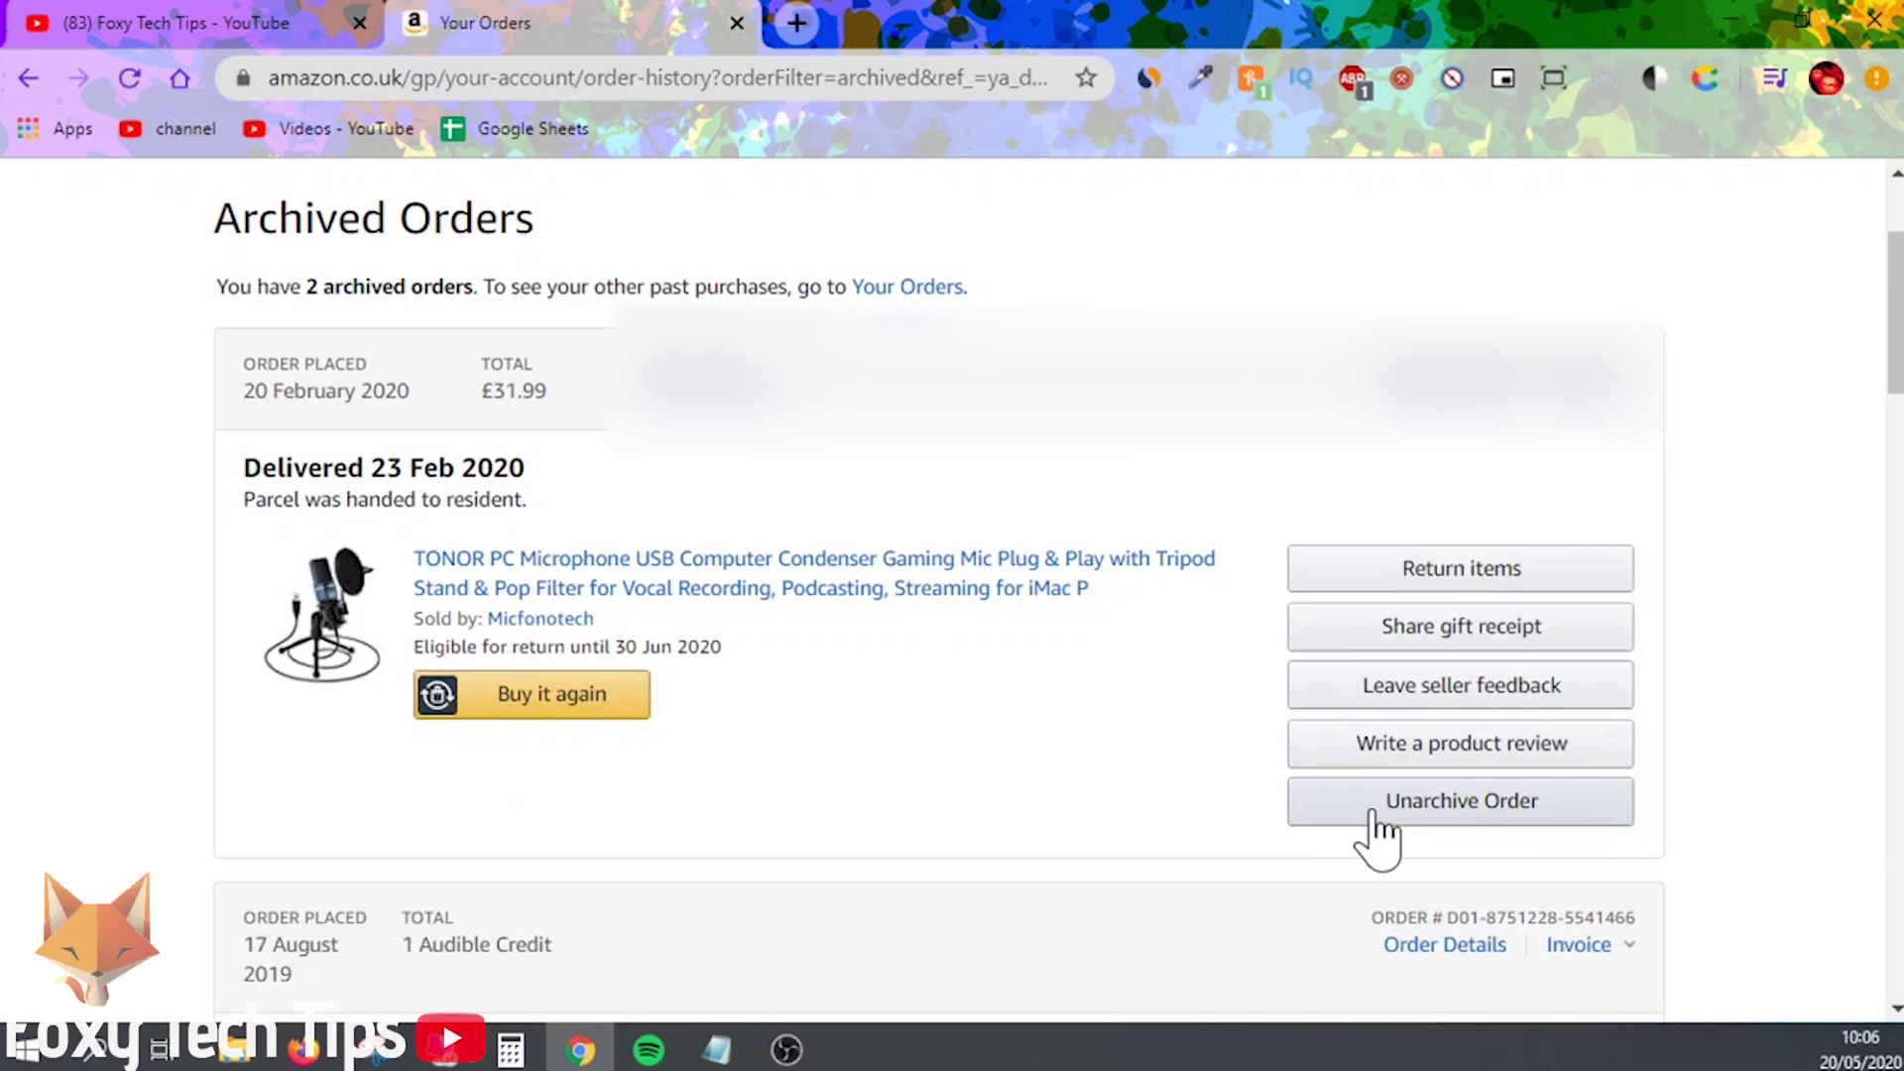